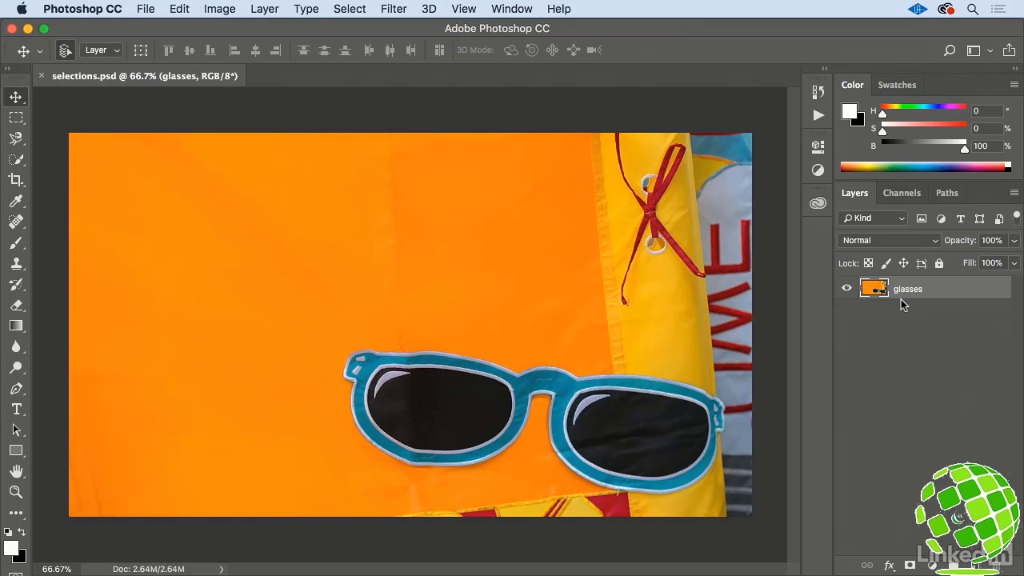
Step: Draw a rectangular marquee selection on the plain orange fabric and move the selection outline around the sunglasses
left_click(24, 124)
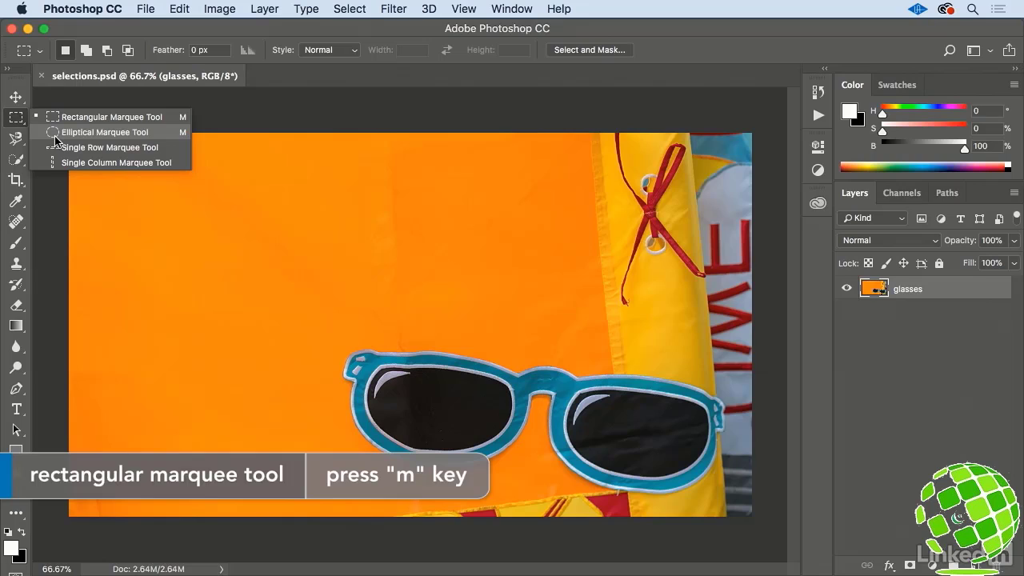
left_click(180, 198)
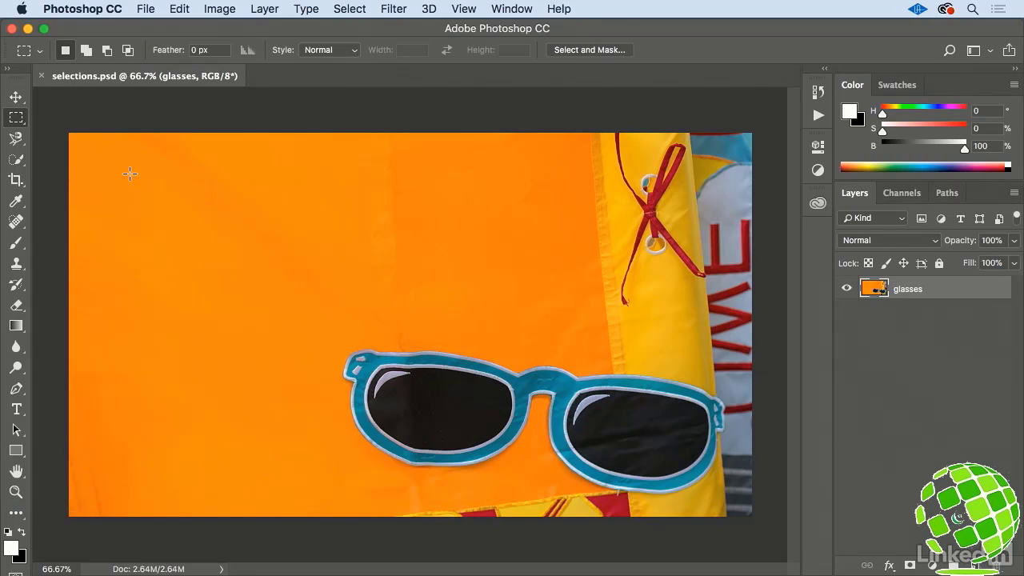
left_click_drag(131, 175, 532, 334)
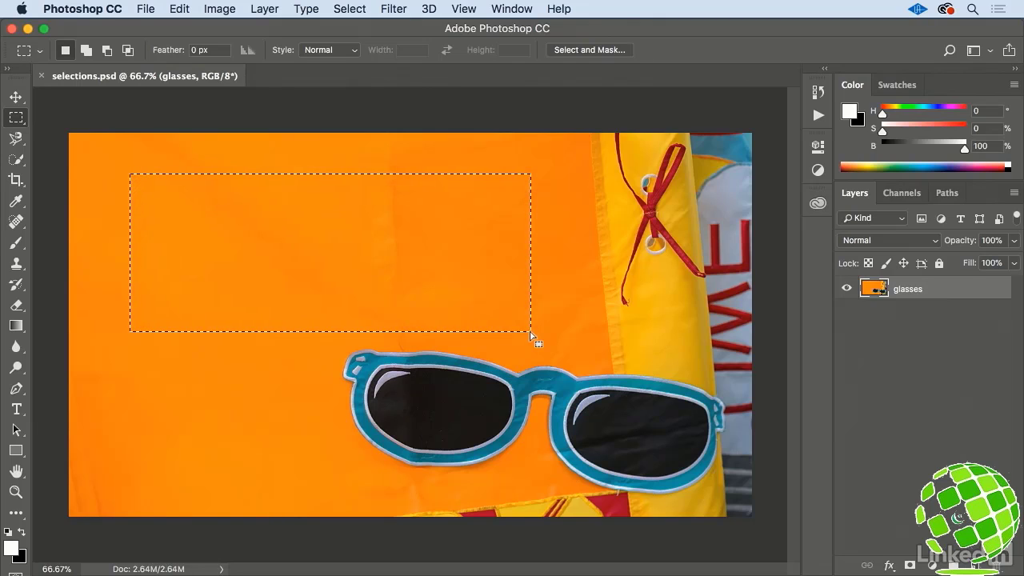
left_click_drag(352, 256, 542, 409)
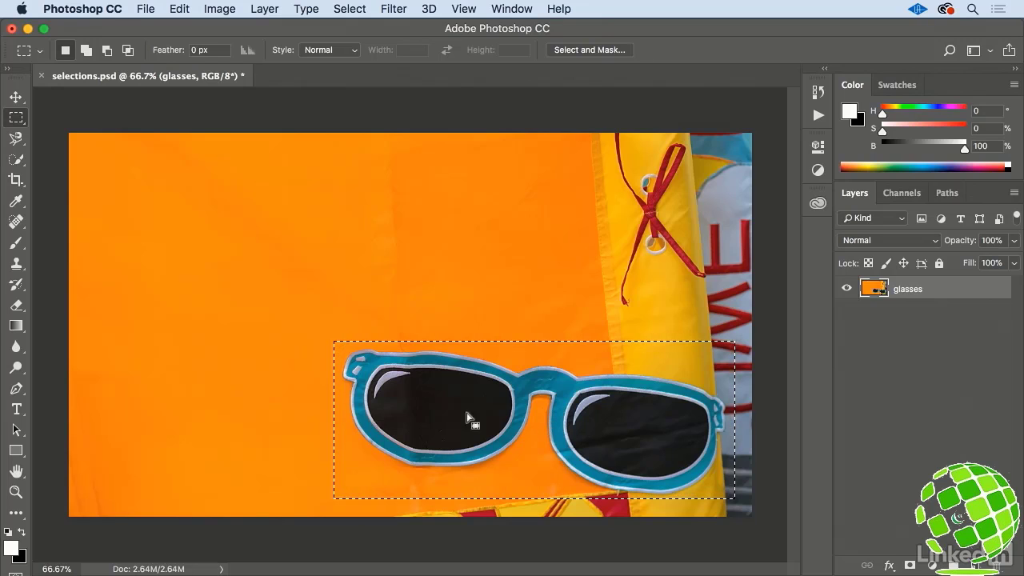
Step: Paint a white Brush stroke from the left lens past the selection's edge and undo the stroke
left_click(17, 245)
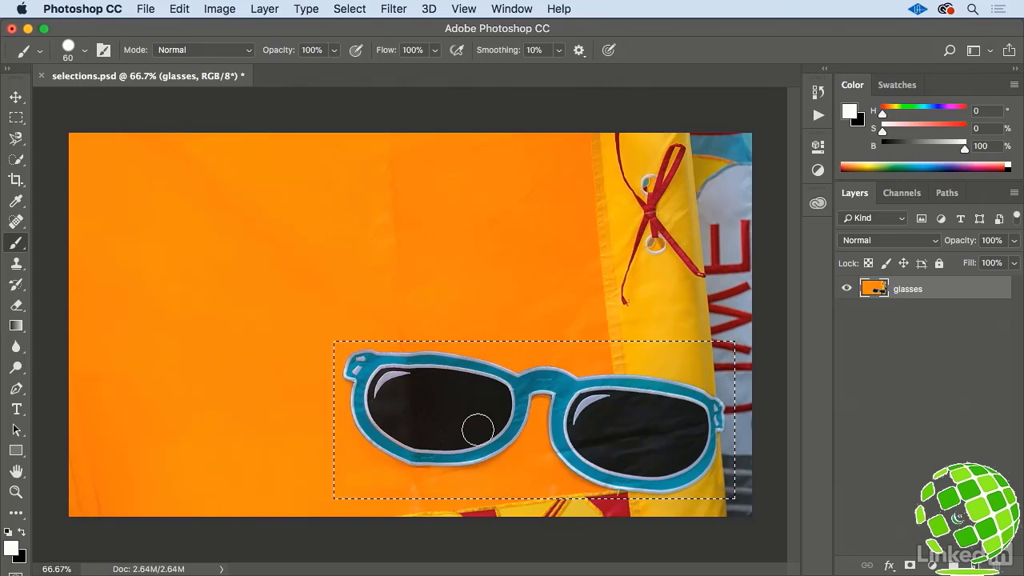
mouse_move(478, 430)
left_mouse_down()
mouse_move(413, 411)
mouse_move(449, 413)
mouse_move(416, 390)
mouse_move(281, 390)
left_mouse_up()
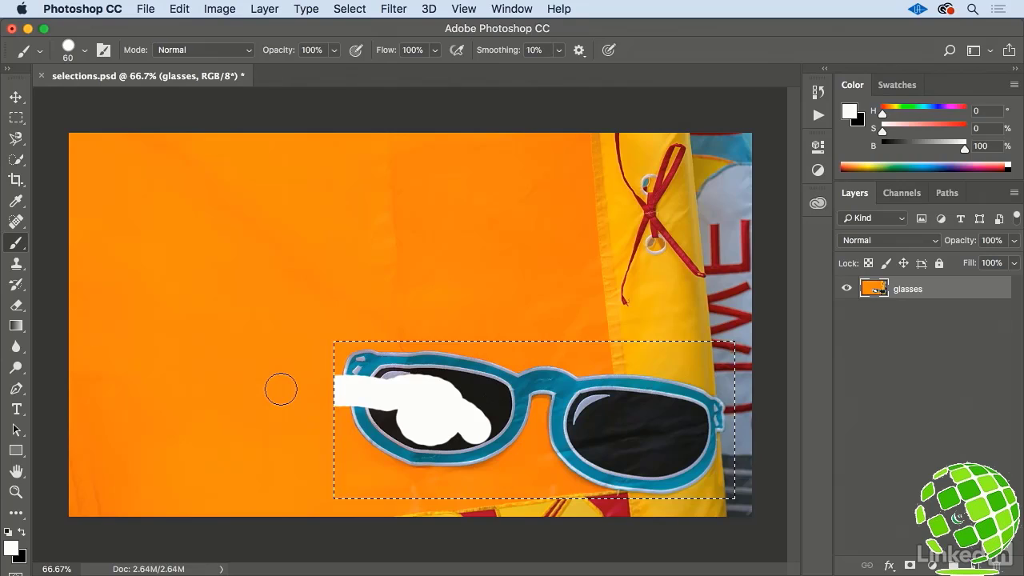
key("super+z")
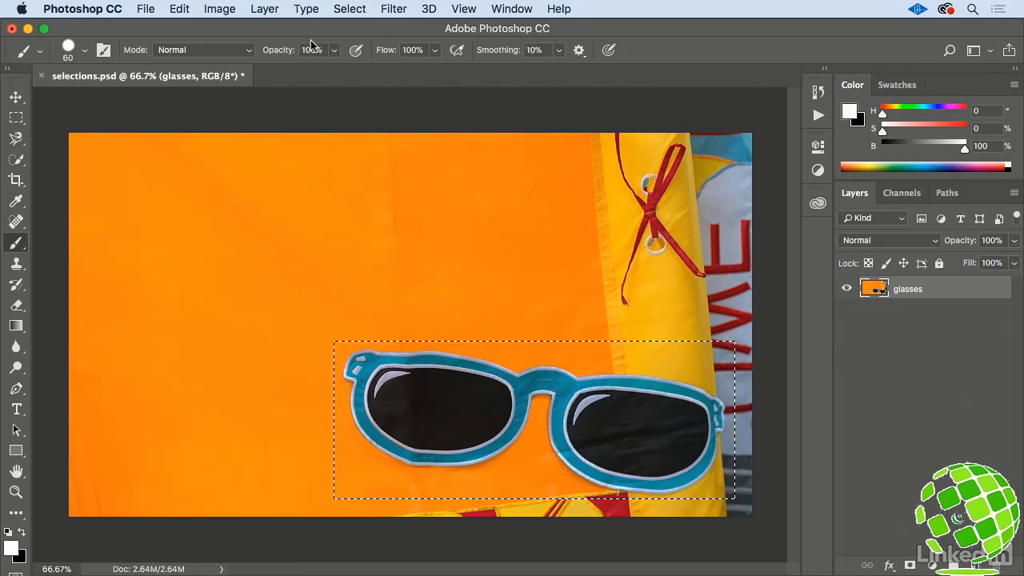
Step: Invert the selection, then try a white Brush stroke from the sunglasses' corner across the orange fabric and undo it
left_click(340, 10)
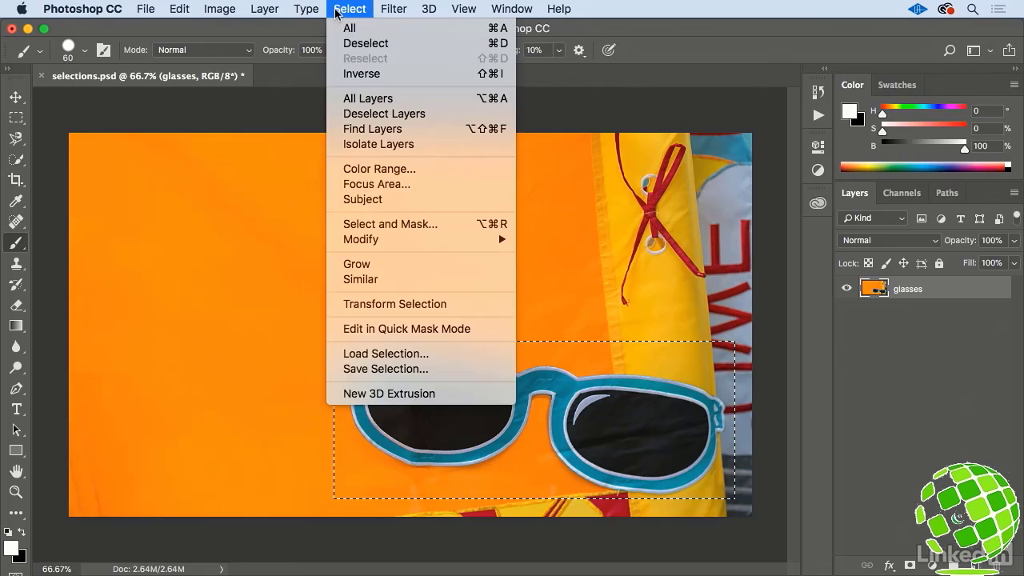
left_click(424, 73)
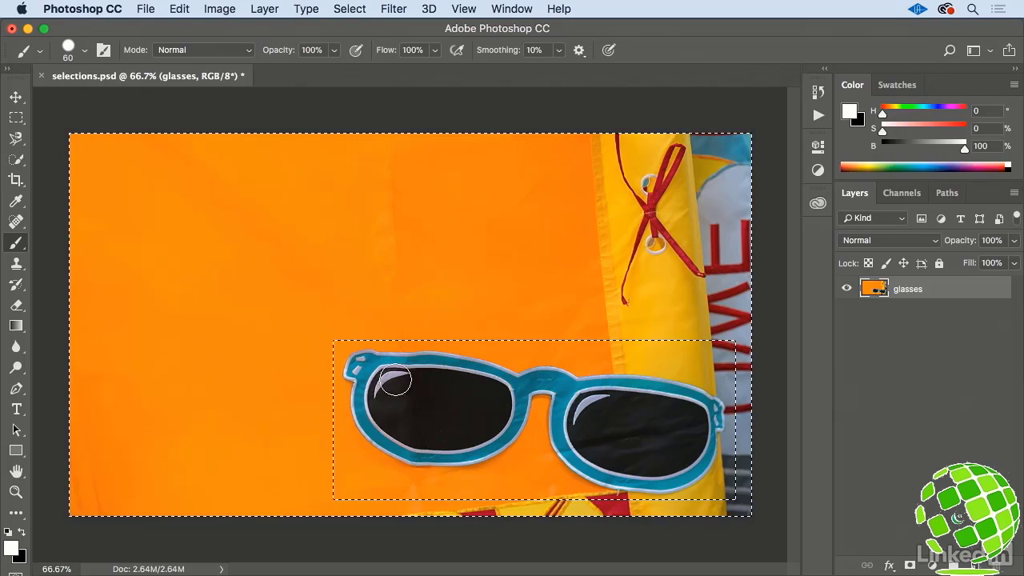
mouse_move(340, 347)
left_mouse_down()
mouse_move(258, 271)
mouse_move(192, 232)
left_mouse_up()
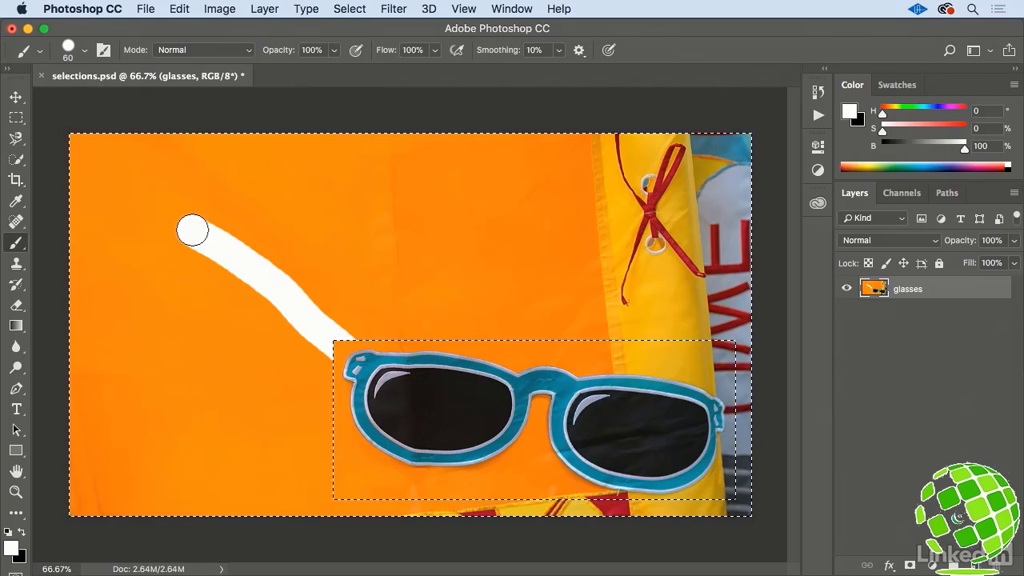
key("ctrl+z")
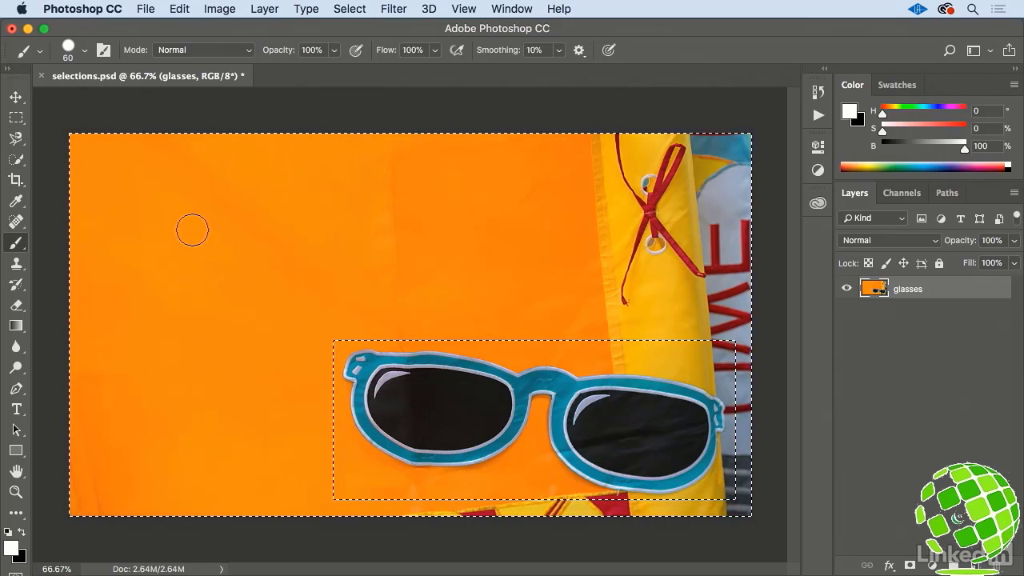
Step: Clear the selection and draw a roughly square rectangular marquee on the orange fabric above the sunglasses
left_click(350, 9)
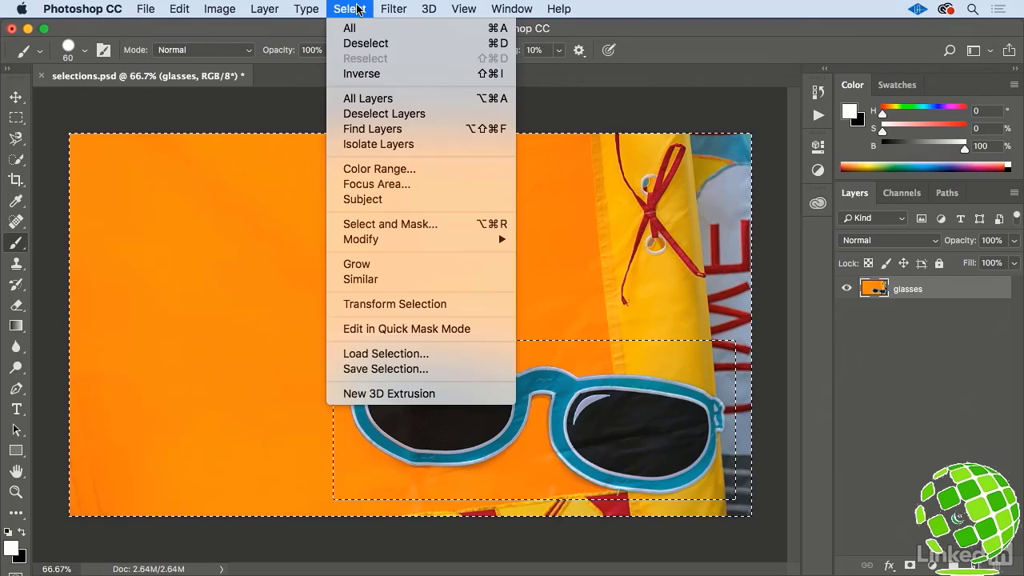
left_click(398, 43)
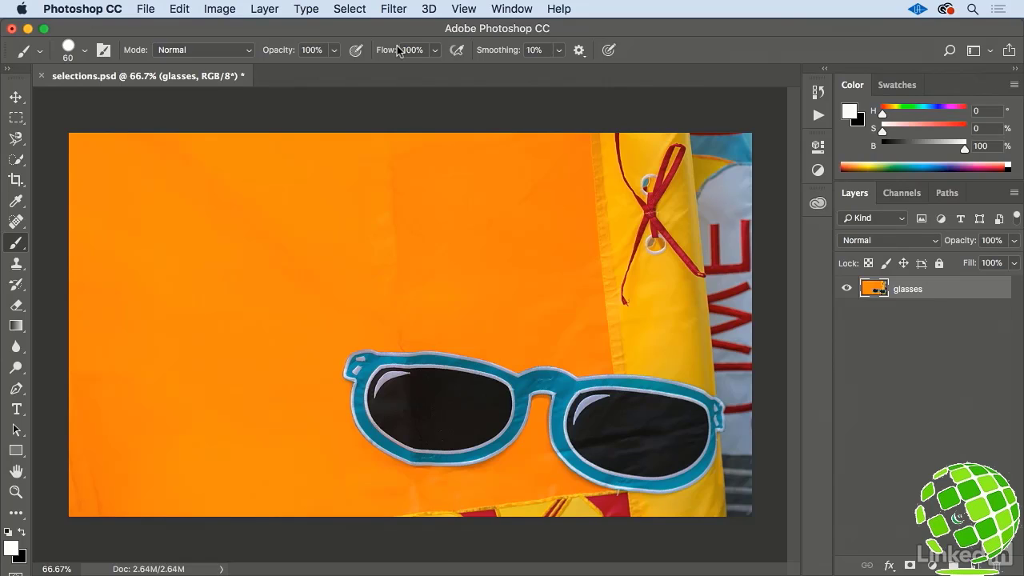
key("m")
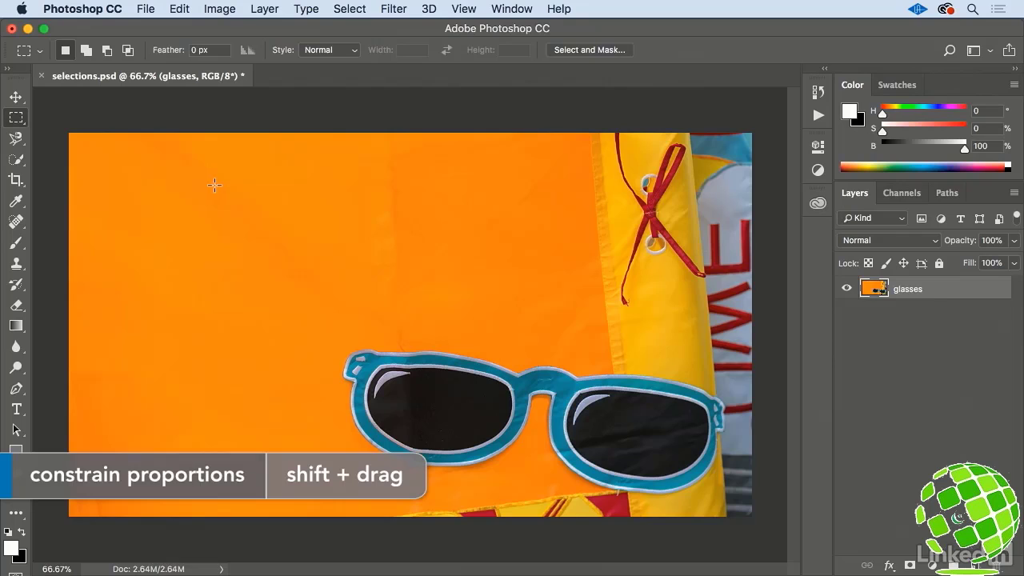
left_click_drag(254, 218, 401, 349)
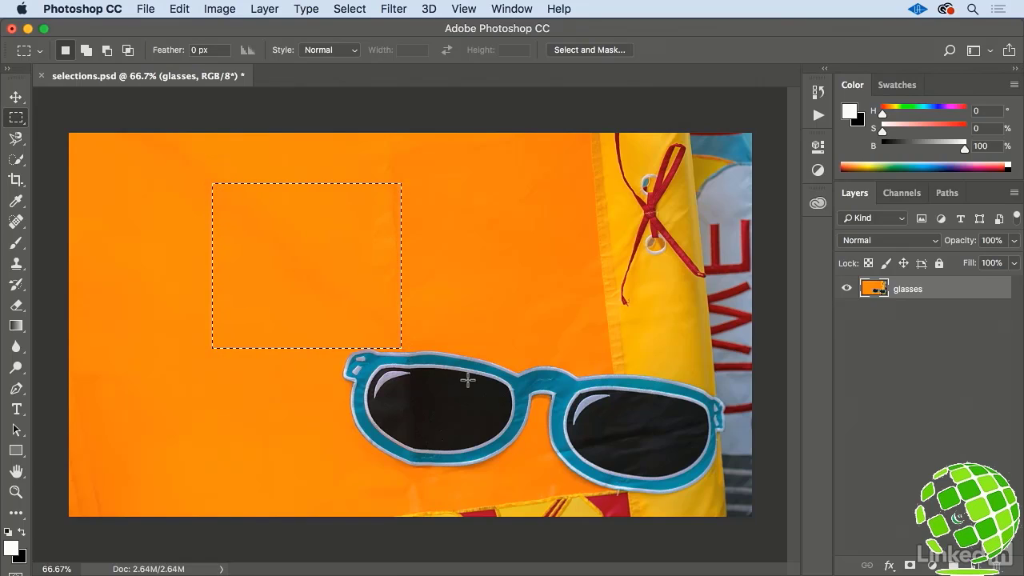
Step: Add a rectangle of about 1.63 by 0.98 in at the selection's lower-right corner and subtract a rectangle from its upper-left corner
key("shift")
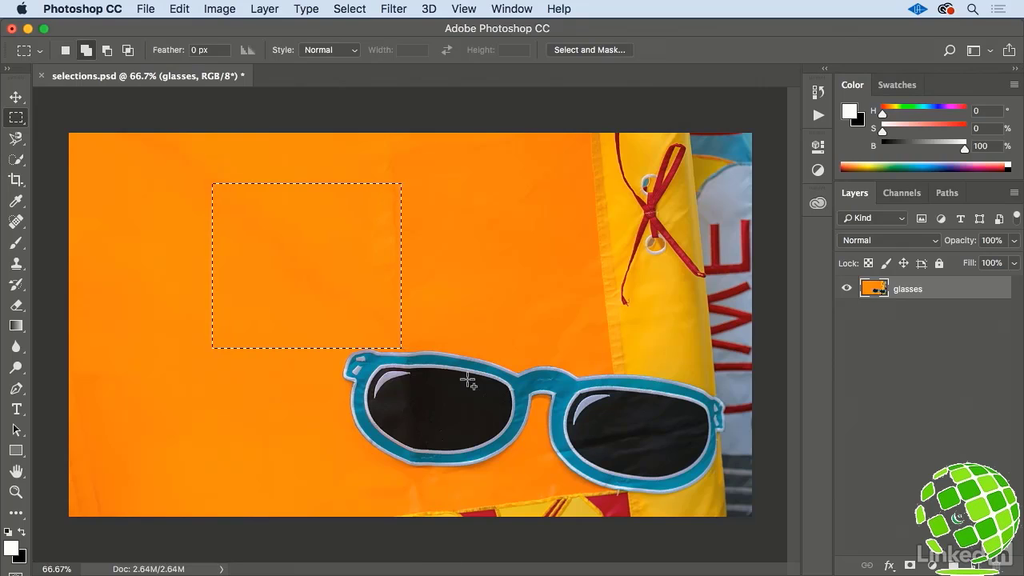
left_click_drag(469, 379, 337, 302)
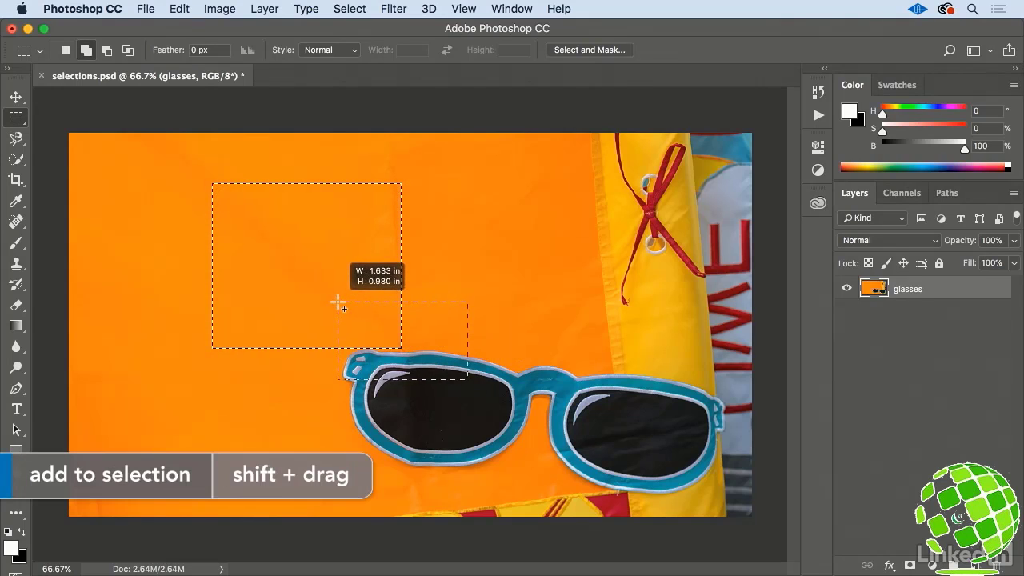
key("Escape")
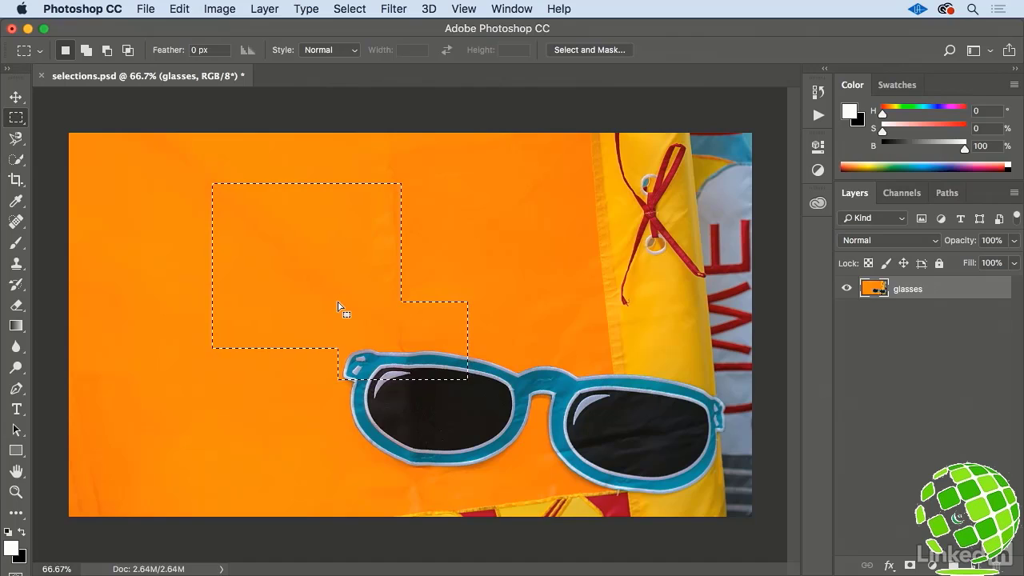
key("alt")
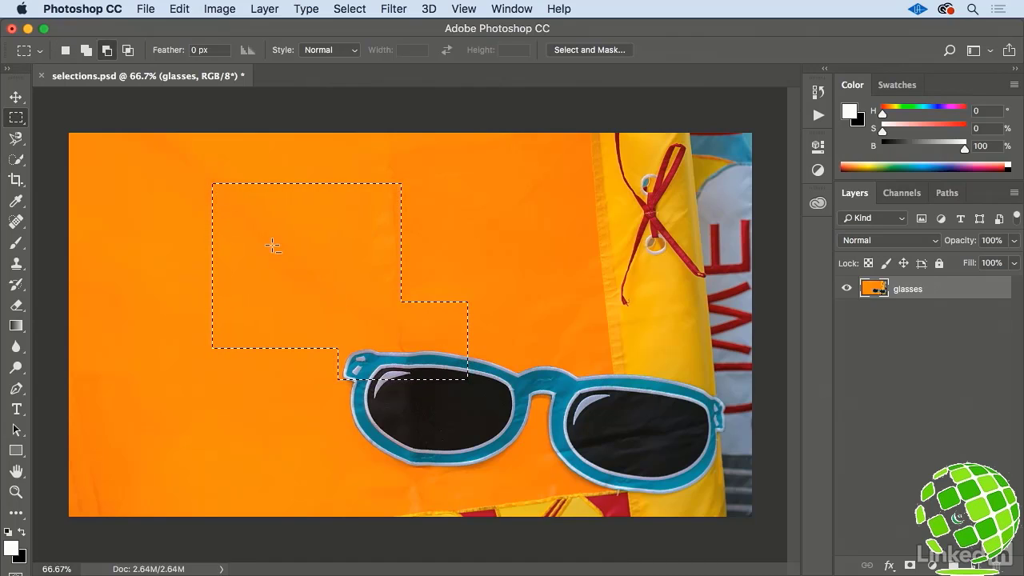
left_click_drag(273, 247, 142, 154)
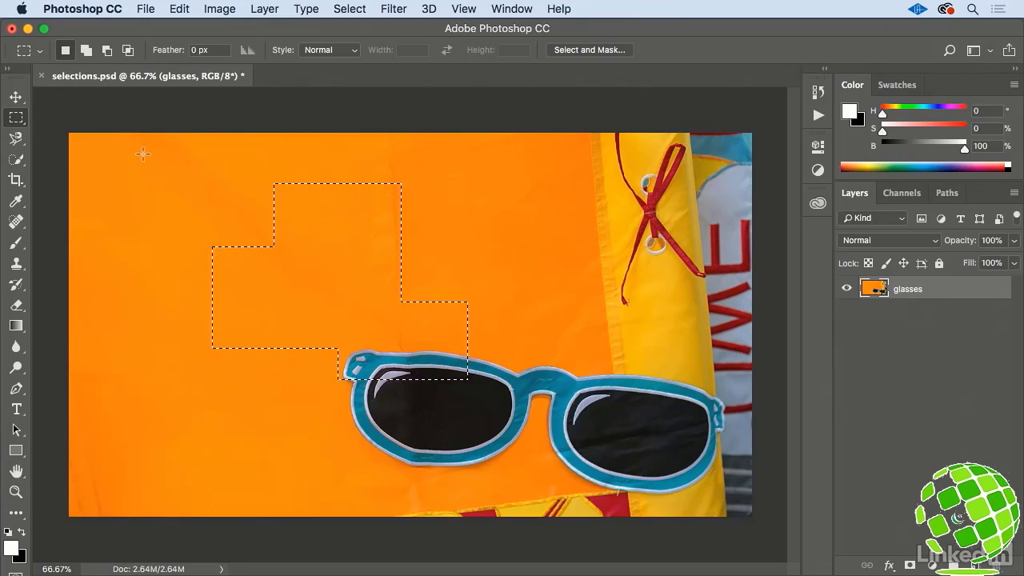
Step: Intersect the selection with a rectangle covering its upper part, and deselect everything
key("shift")
key("shift+alt")
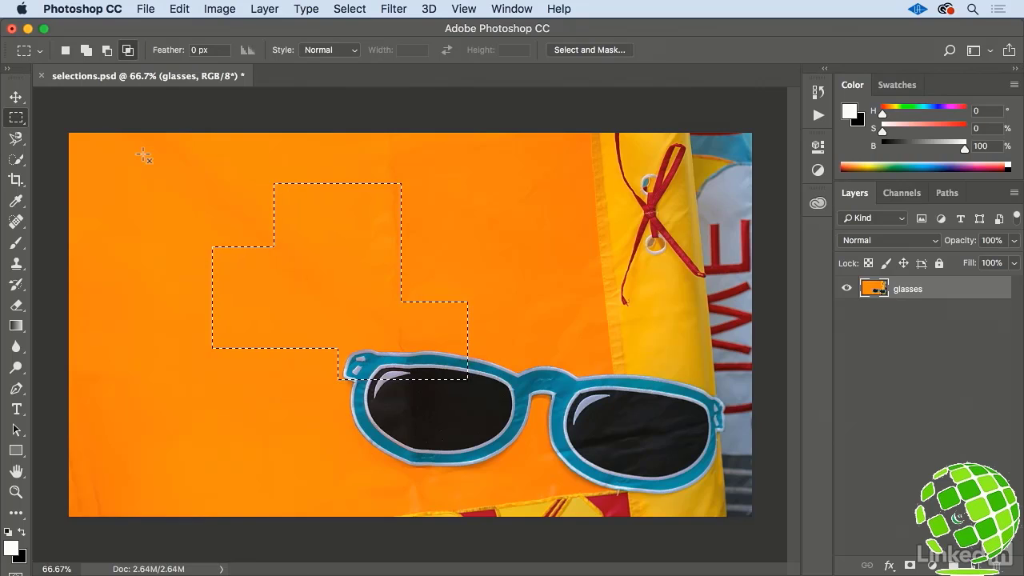
mouse_move(144, 155)
left_mouse_down()
mouse_move(365, 290)
mouse_move(419, 278)
left_mouse_up()
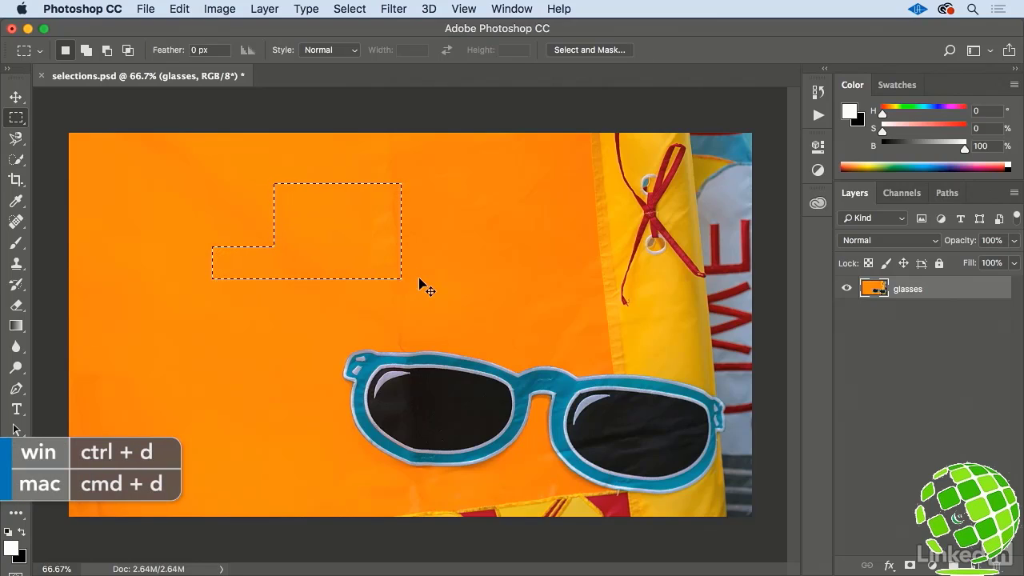
key("super+d")
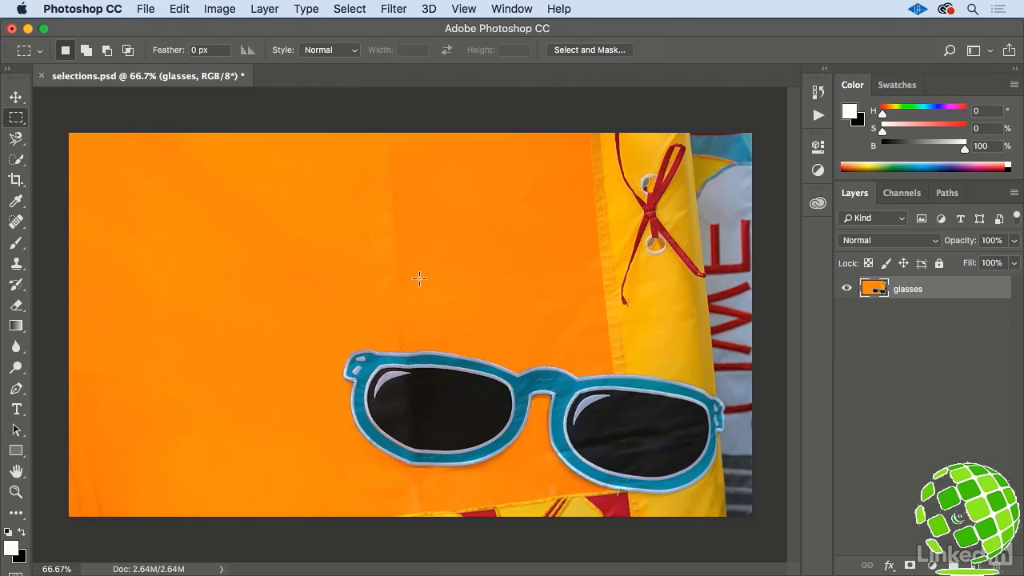
Step: Trace around the outer edge of the sunglasses with the Magnetic Lasso Tool to select them
left_click(17, 141)
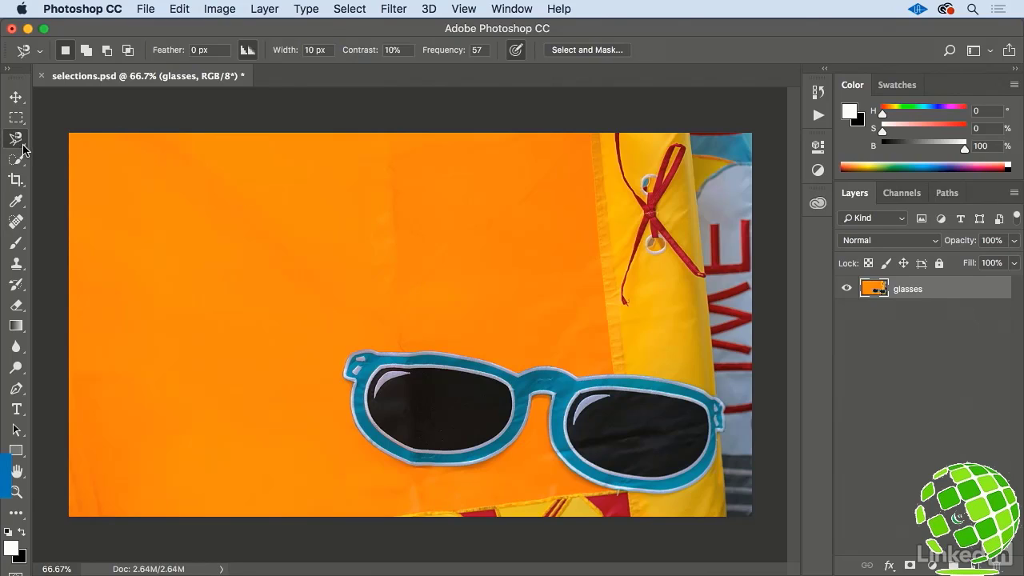
left_click(24, 149)
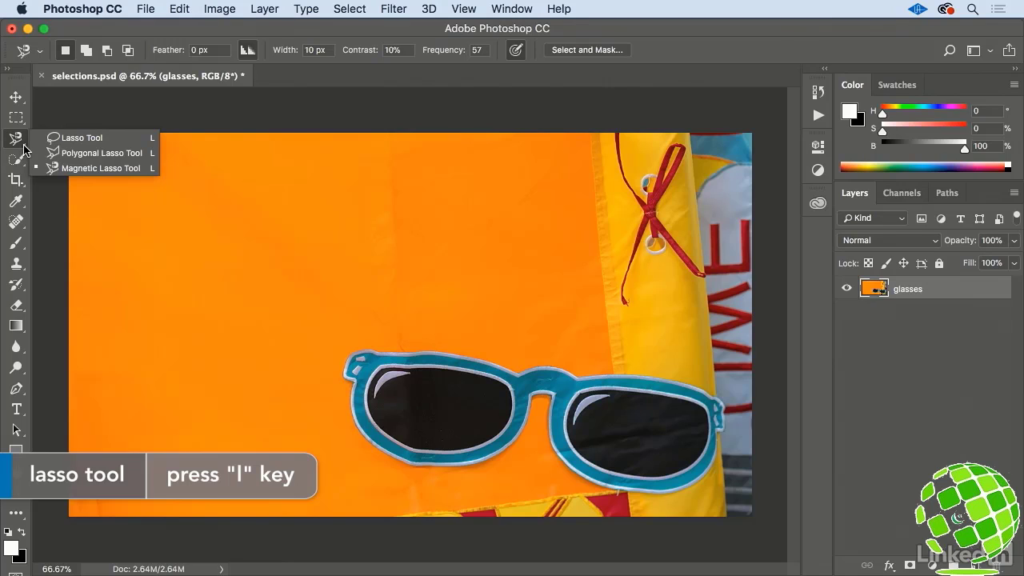
left_click(78, 168)
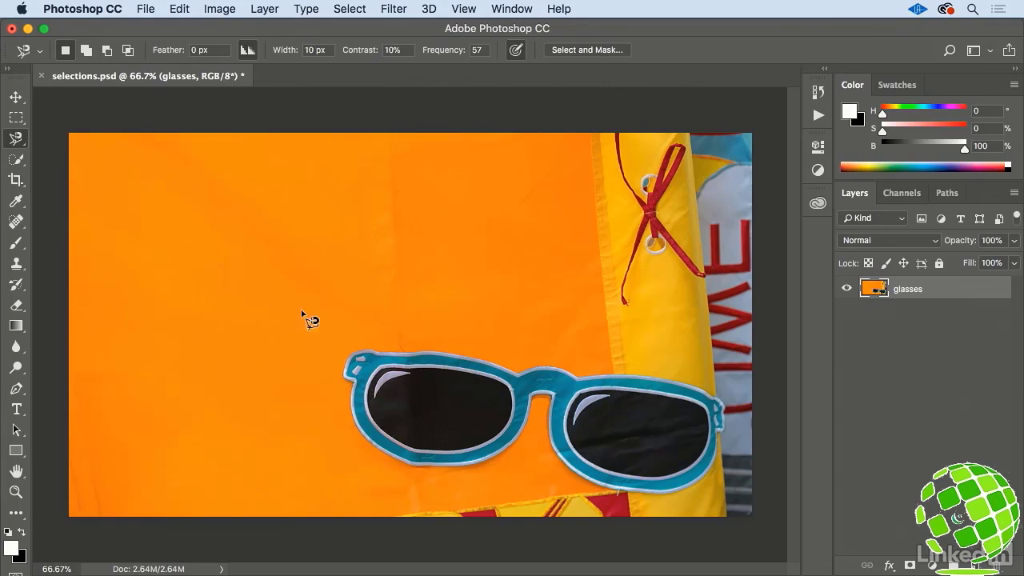
left_click(347, 365)
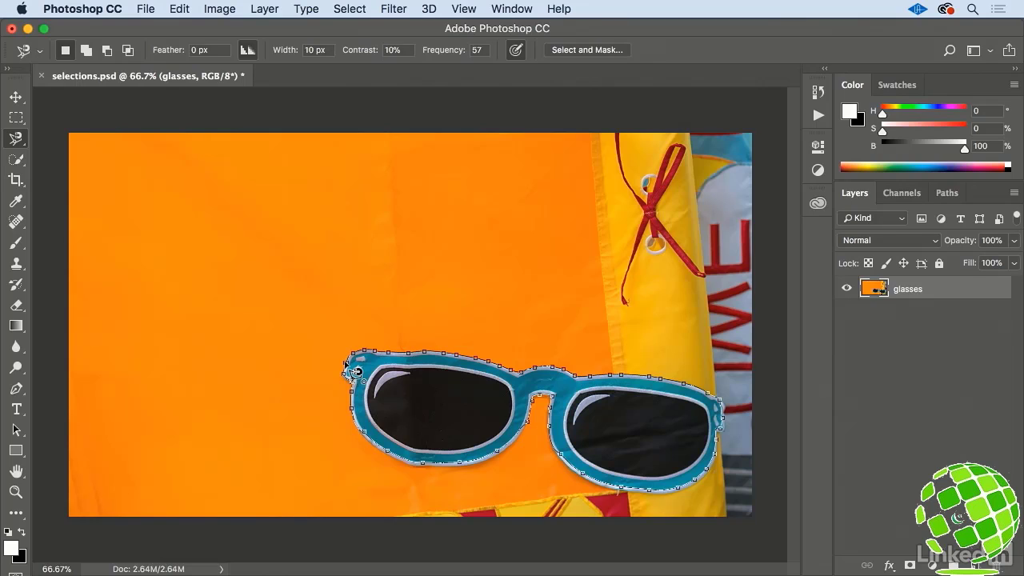
left_click(354, 372)
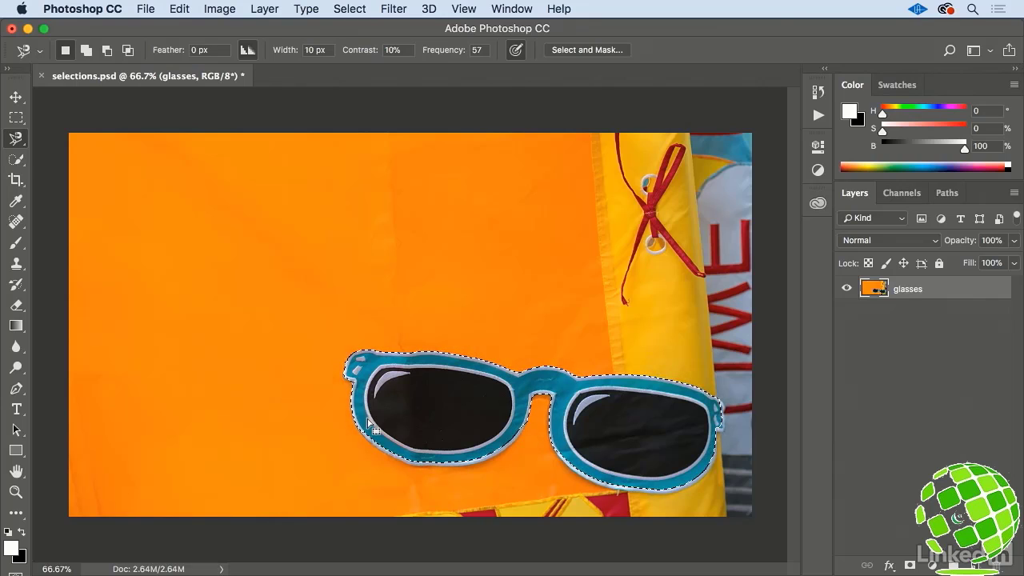
Step: Add the missed edge under the left lens to the selection and subtract an area at the right lens's lower-left frame
key("shift")
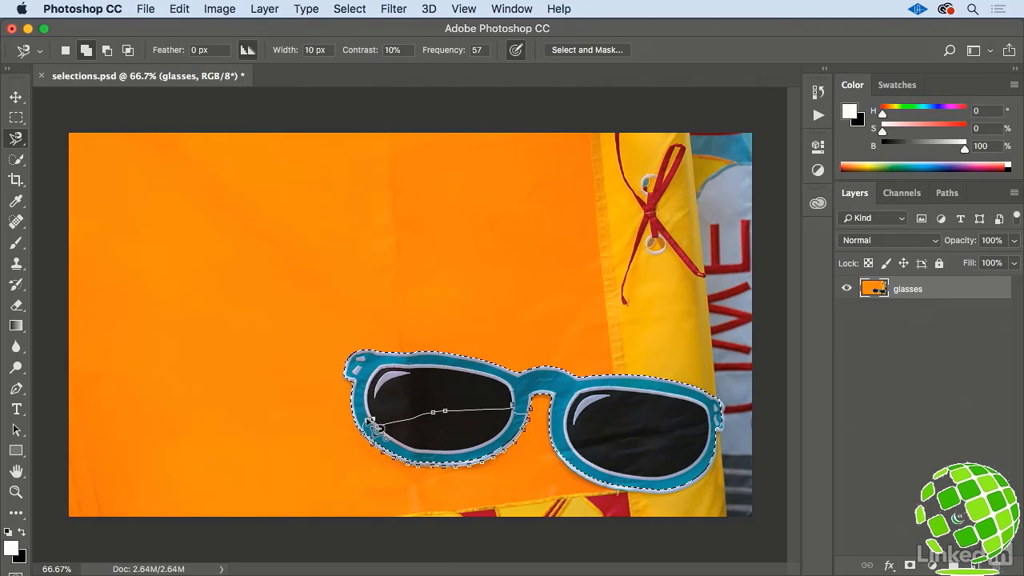
left_click(368, 421)
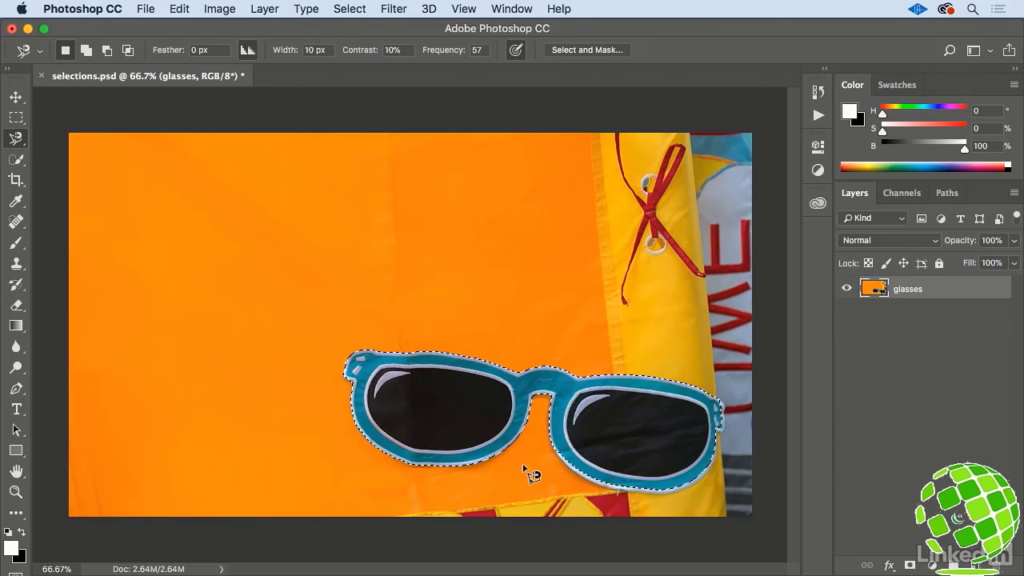
key("alt")
left_click(530, 460)
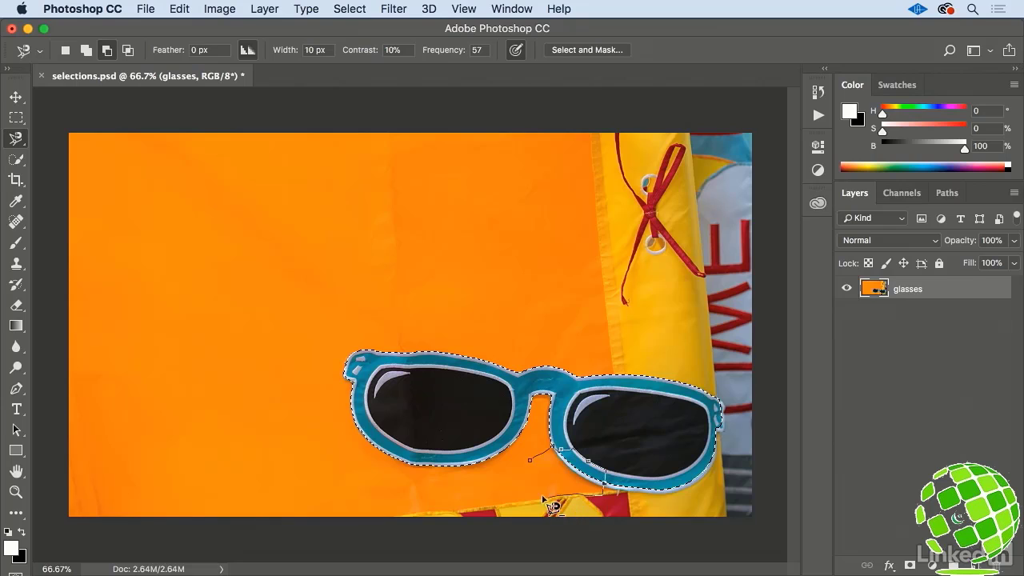
left_click(529, 462)
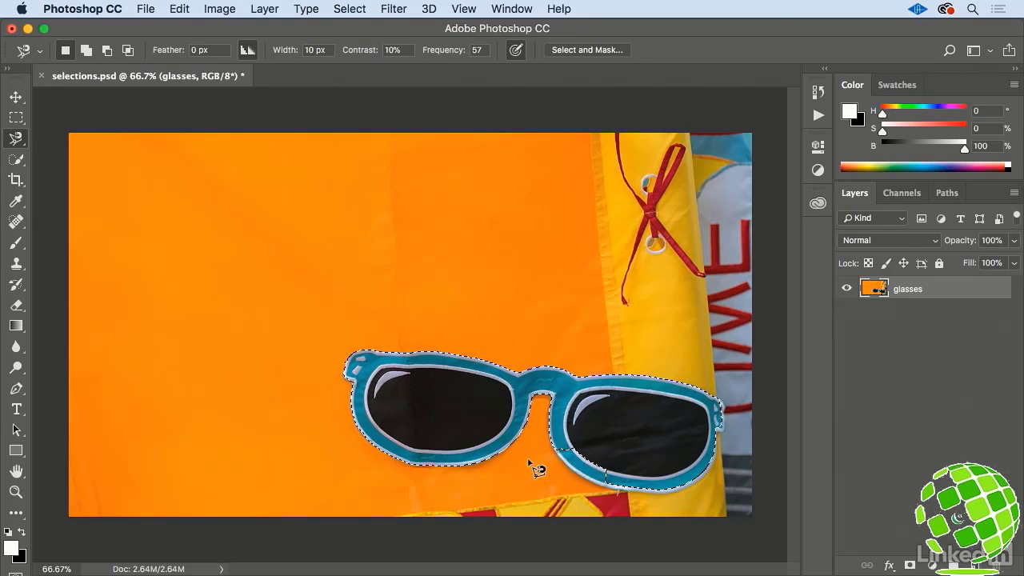
Step: Deselect everything and paint over the left lens and bridge with the Quick Selection Tool at brush size 45
key("super+d")
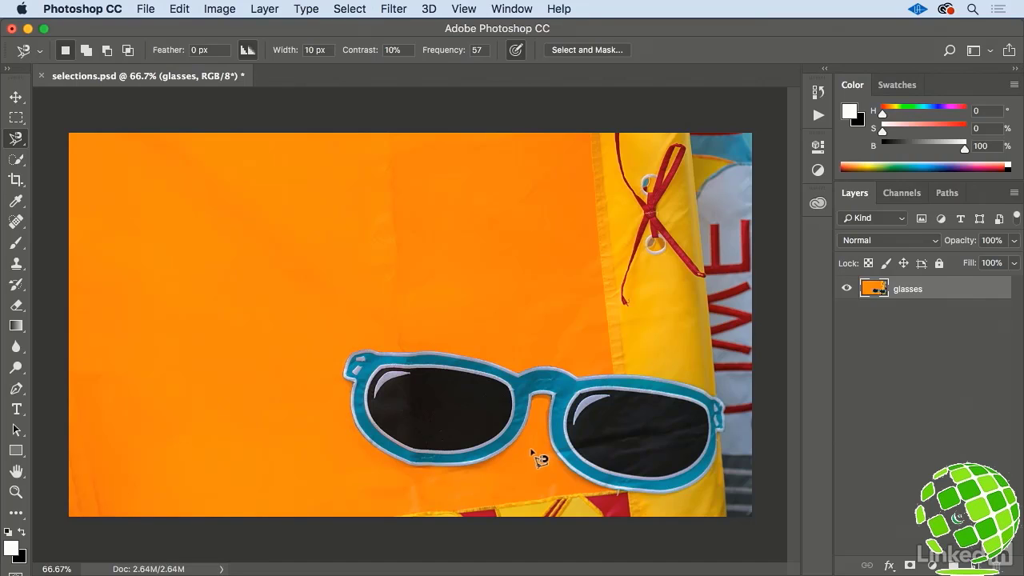
left_click(17, 160)
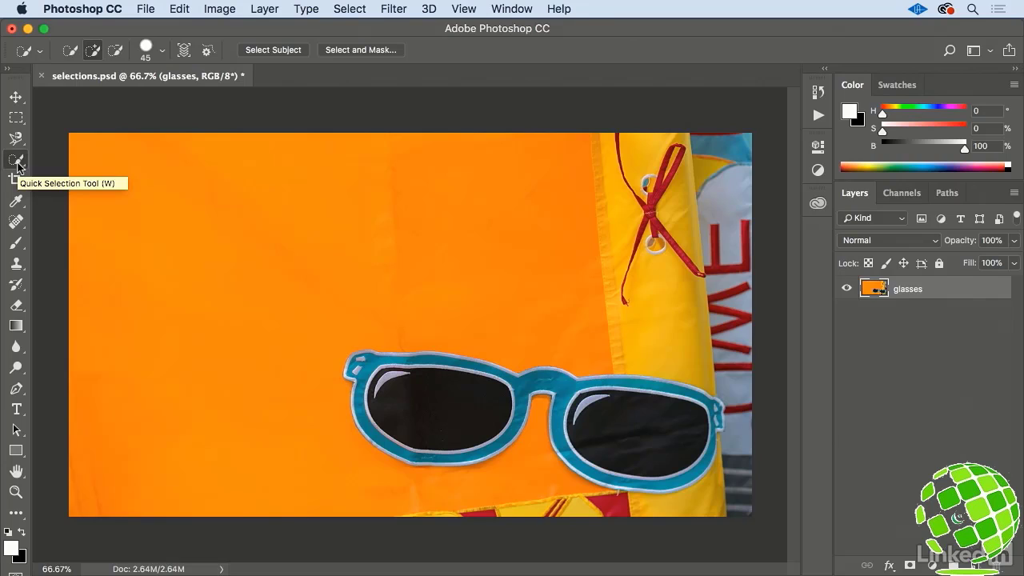
right_click(25, 170)
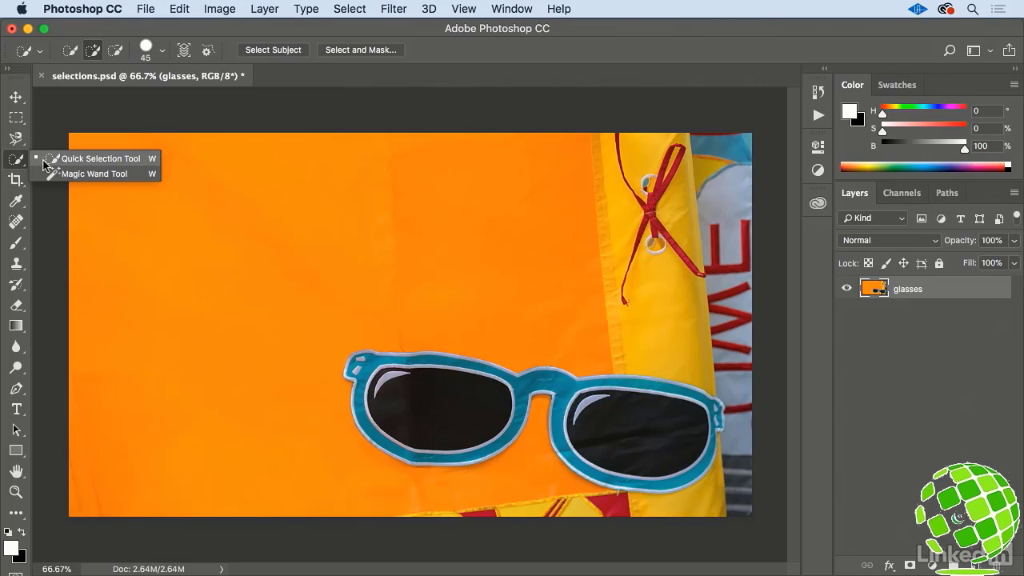
left_click(44, 160)
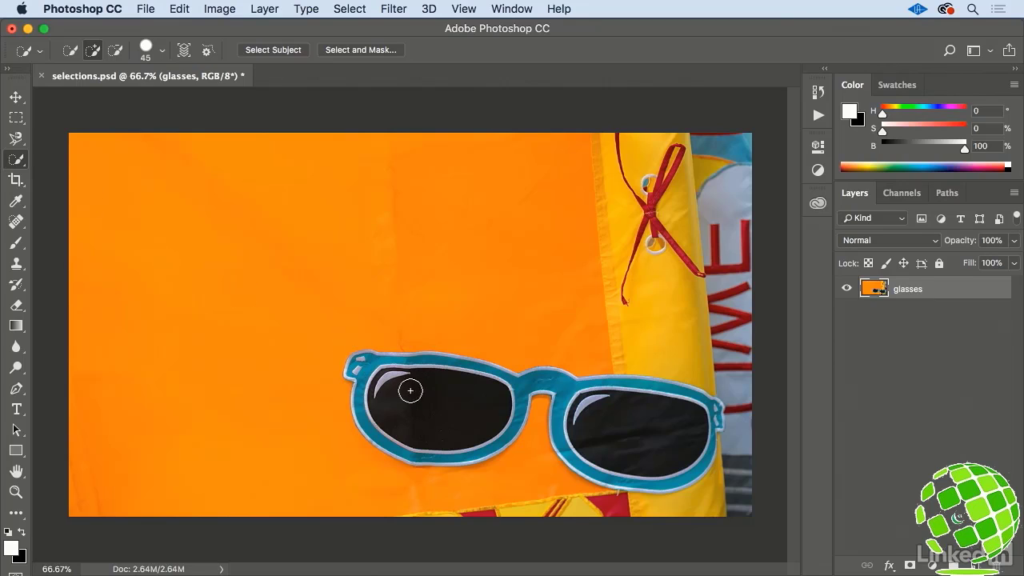
mouse_move(412, 391)
left_mouse_down()
mouse_move(375, 376)
mouse_move(365, 400)
mouse_move(380, 428)
mouse_move(420, 452)
mouse_move(469, 441)
mouse_move(529, 385)
mouse_move(538, 392)
left_mouse_up()
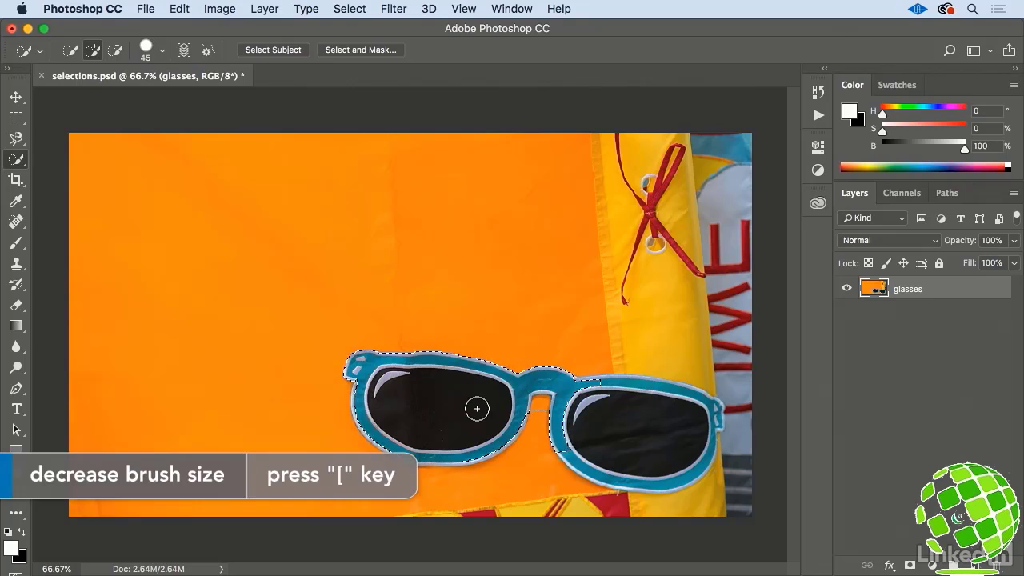
Step: Extend the selection over the right half of the sunglasses, using brush size 30 for the upper frame and 40 for the rest
key("bracketleft")
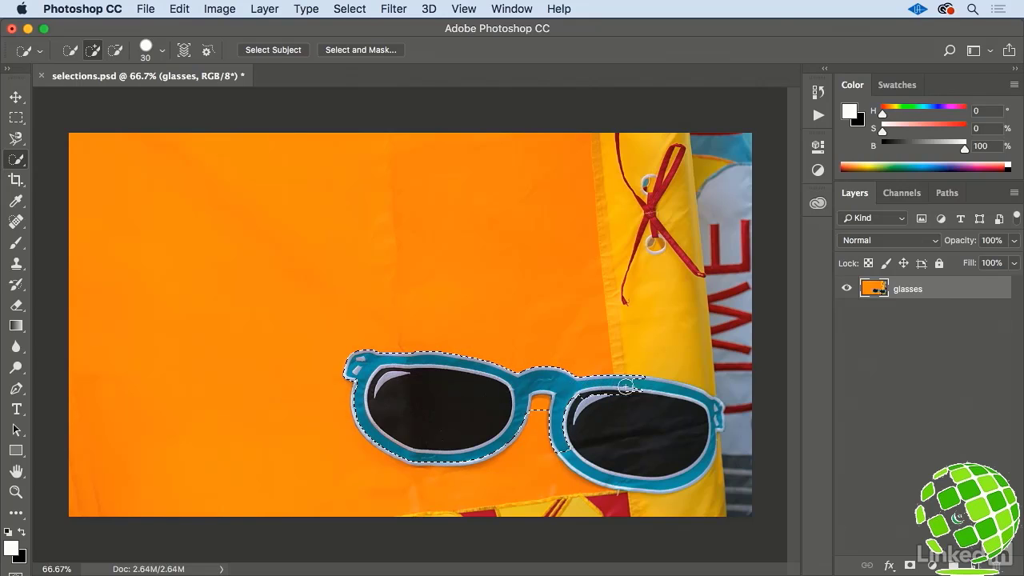
mouse_move(627, 387)
left_mouse_down()
mouse_move(690, 388)
mouse_move(676, 395)
left_mouse_up()
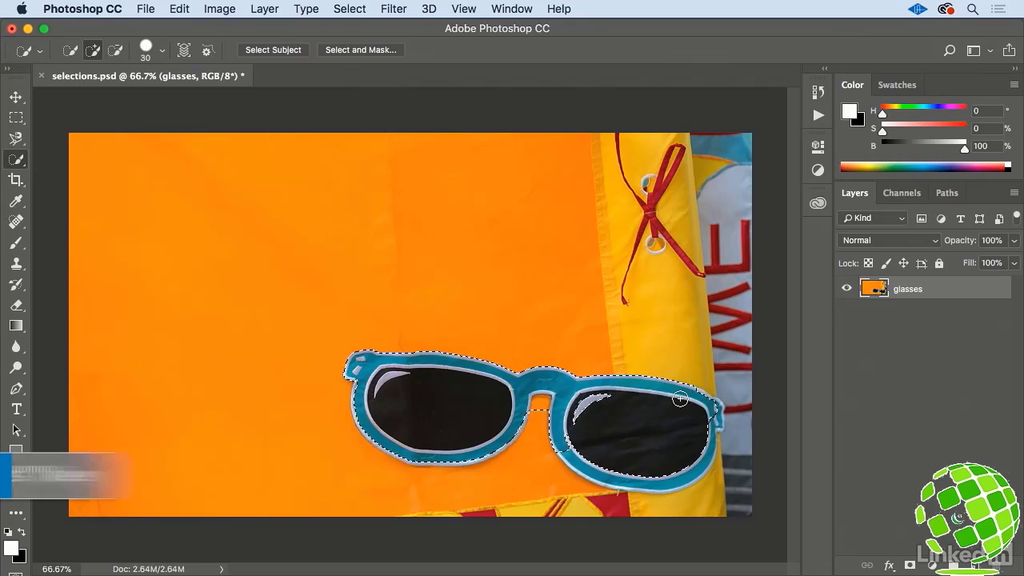
key("bracketright")
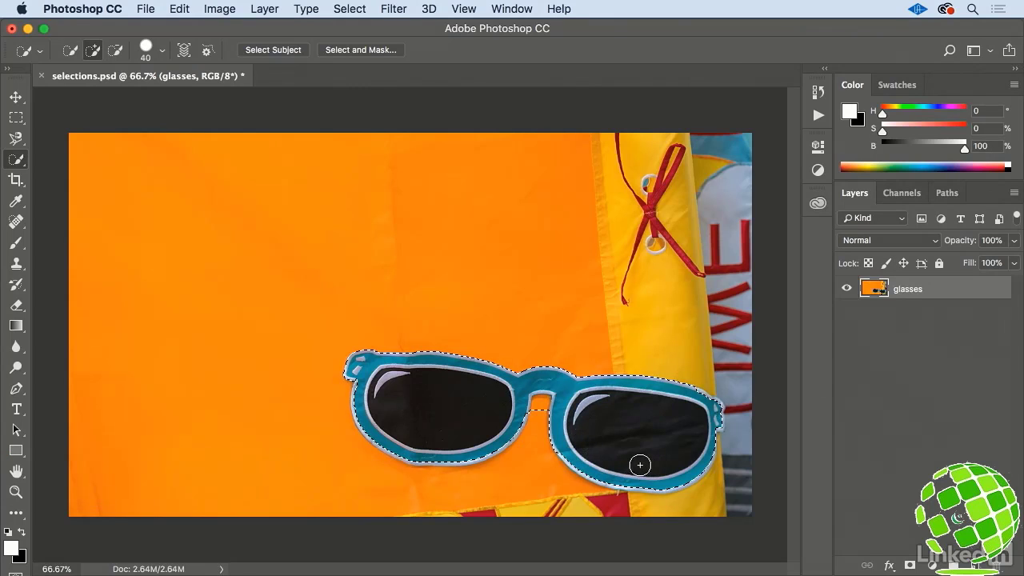
Step: Set the brush size to 30 and subtract the yellow fabric below the right lens and the gap under the bridge from the selection
key("bracketleft")
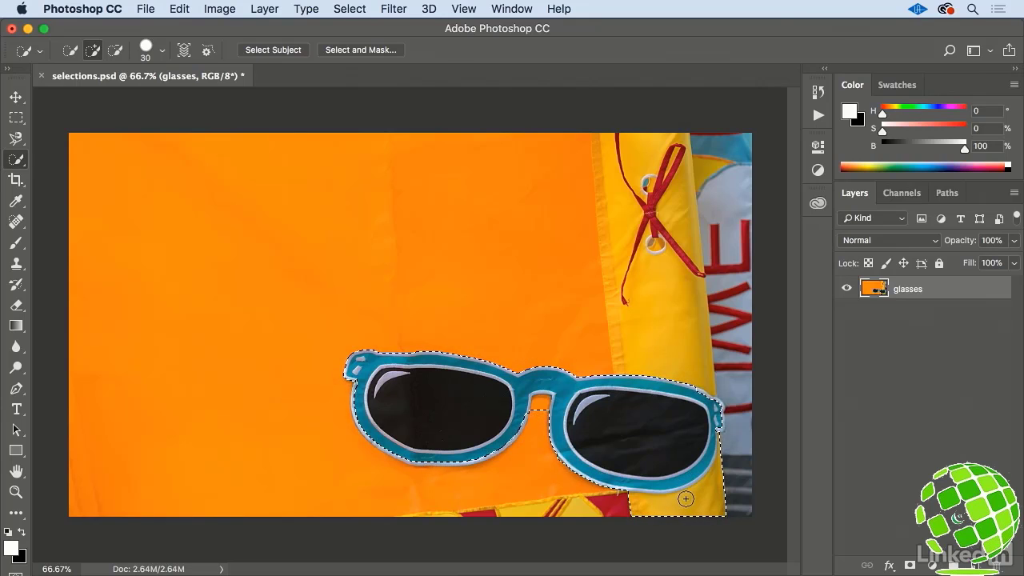
key("alt")
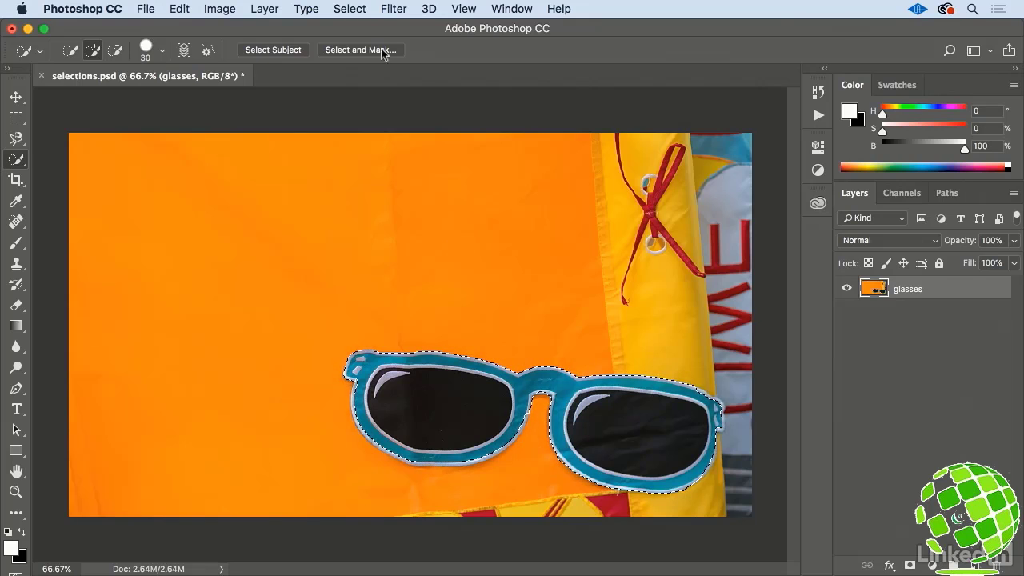
Step: Save the sunglasses selection as a new channel named "glasses"
left_click(350, 9)
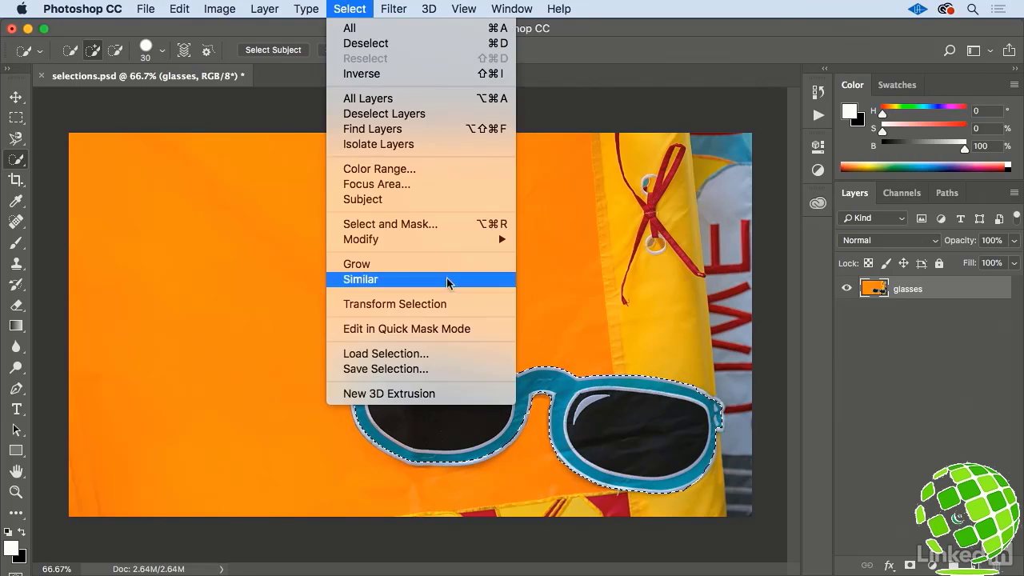
left_click(464, 369)
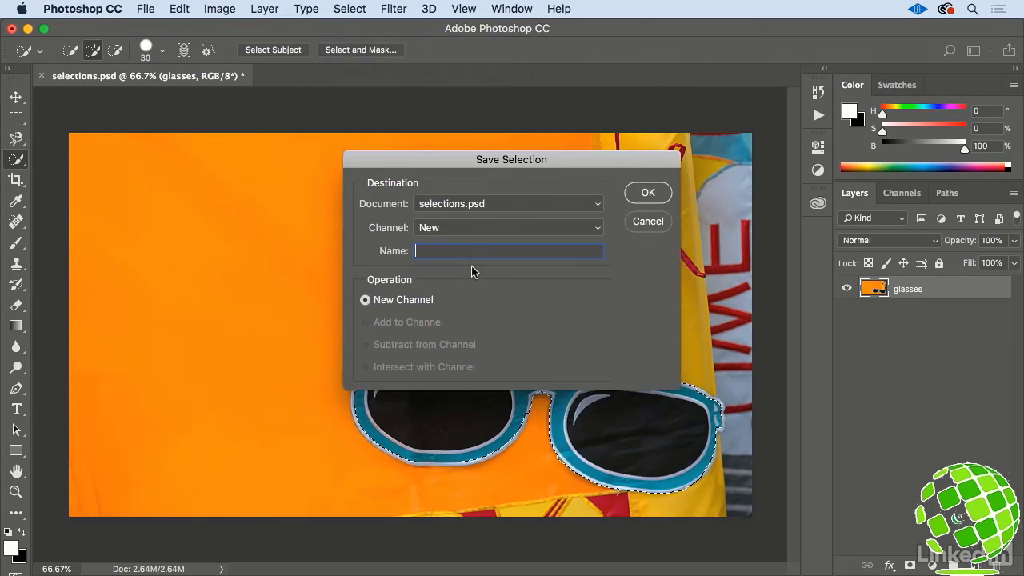
type("glasses")
left_click(649, 196)
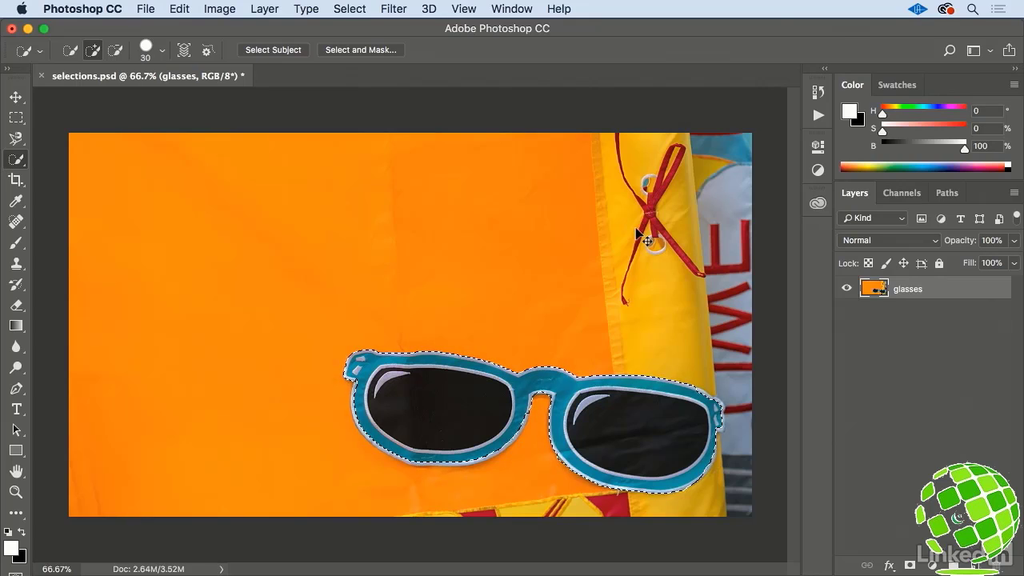
Step: Deselect everything and load the saved "glasses" channel as a new selection
key("super+d")
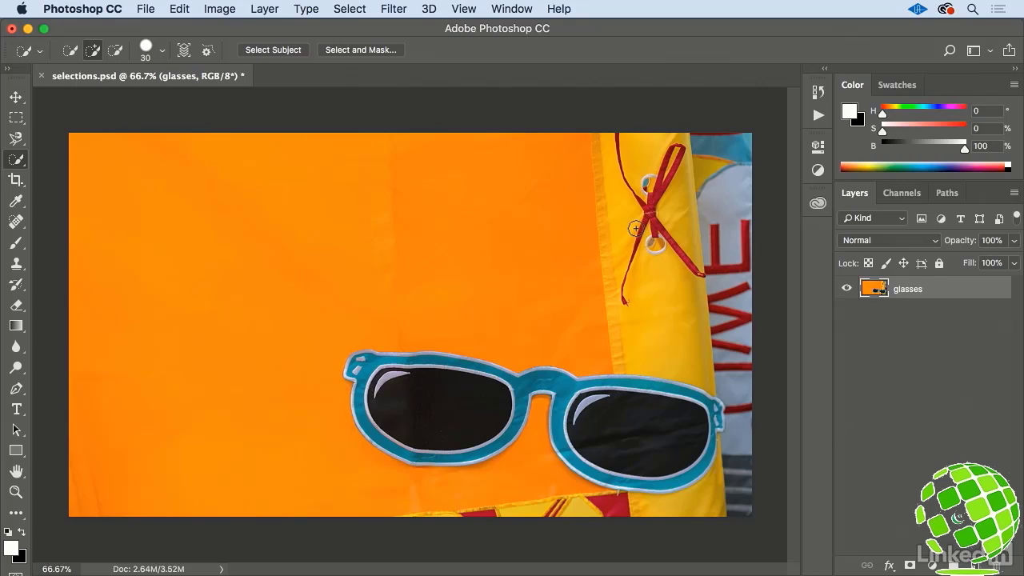
left_click(348, 9)
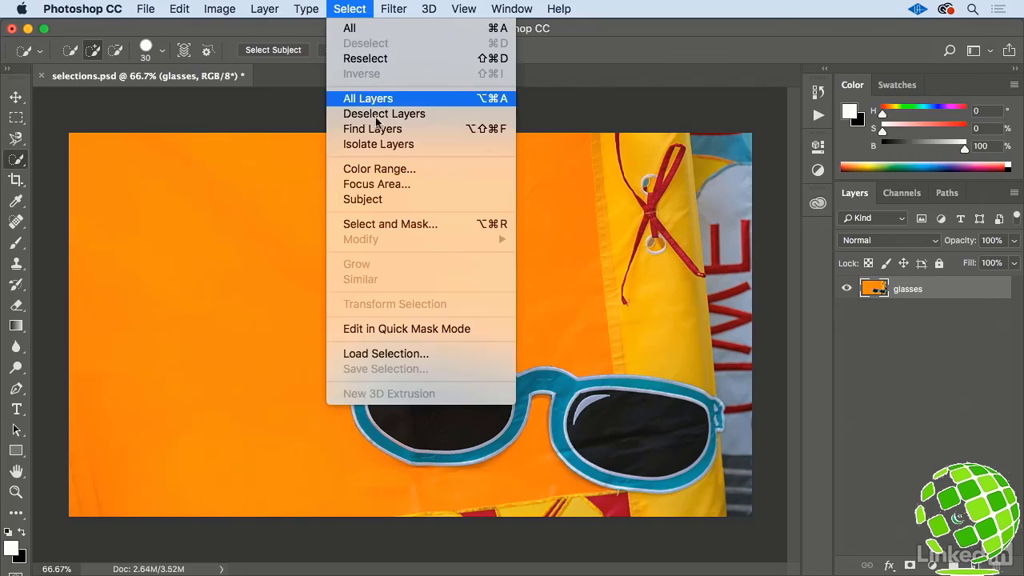
left_click(444, 353)
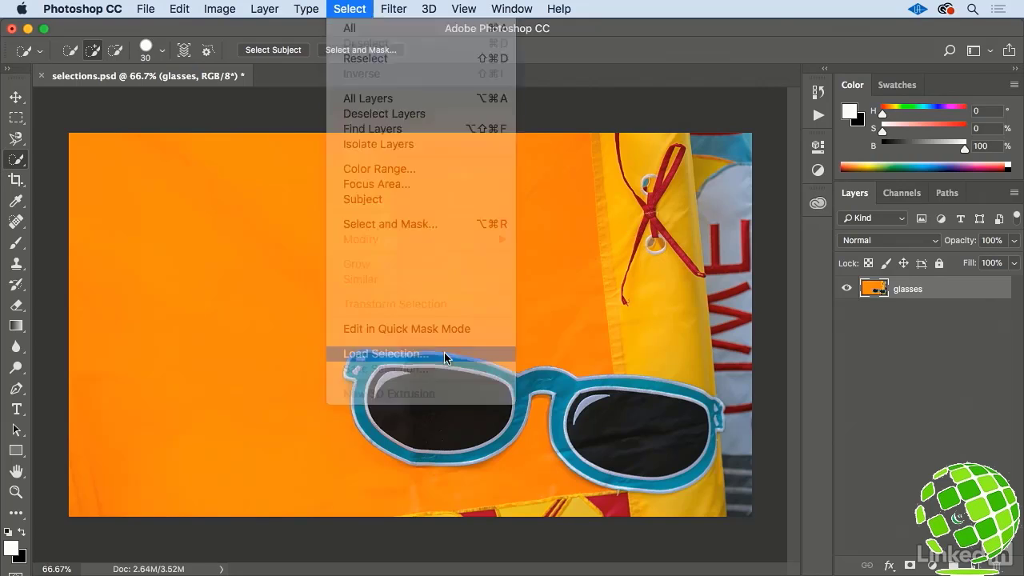
left_click(522, 227)
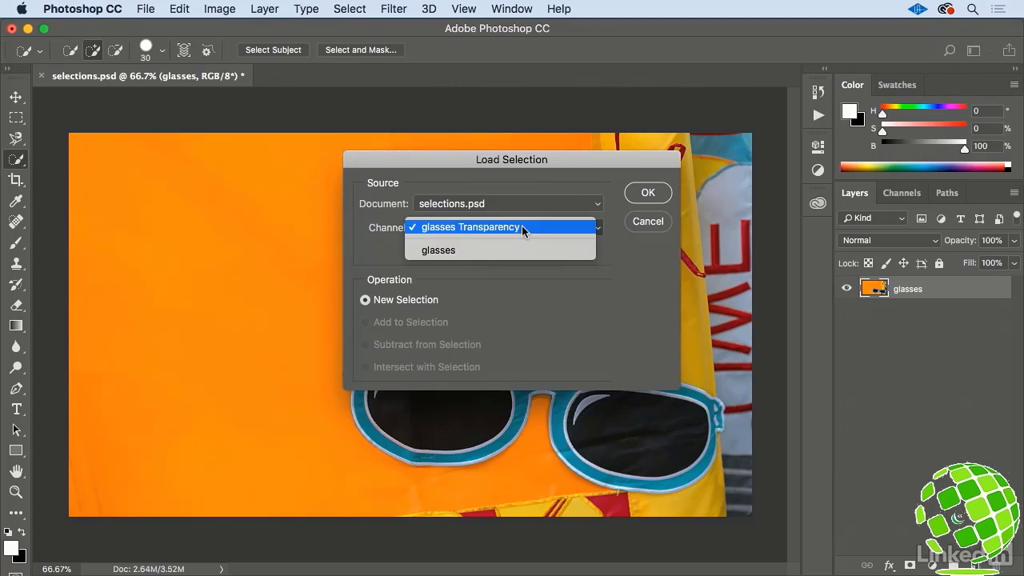
left_click(539, 250)
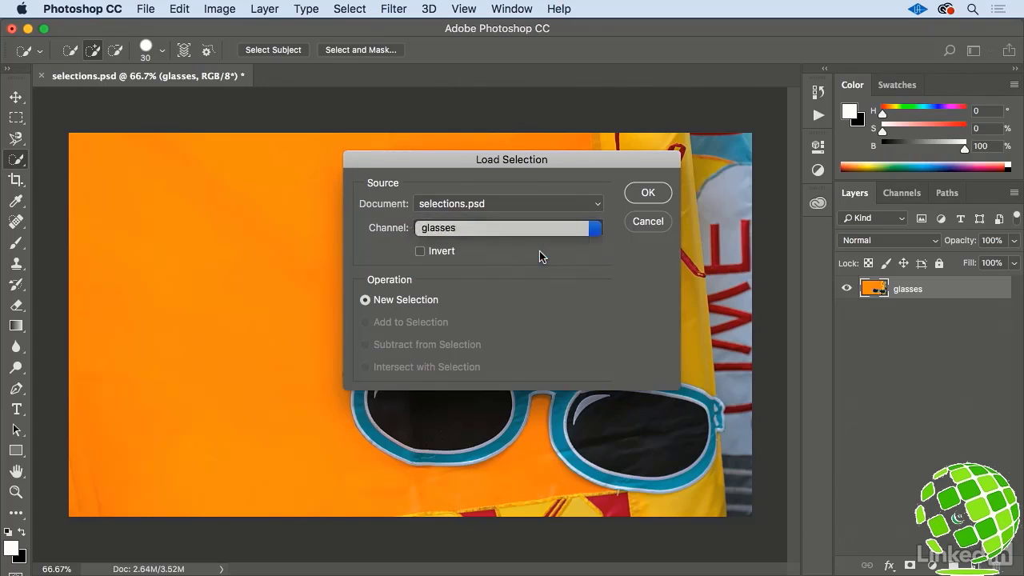
left_click(647, 192)
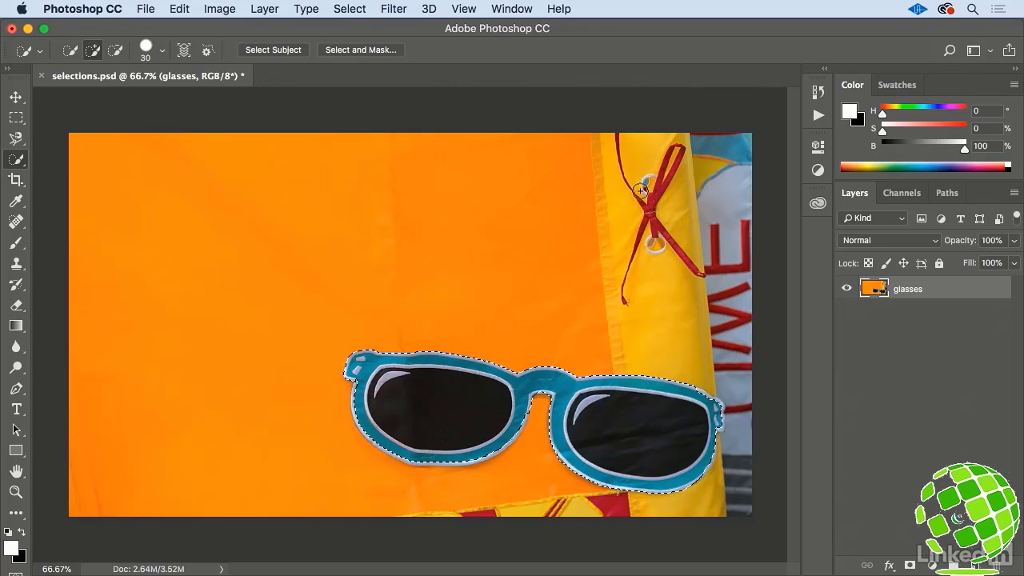